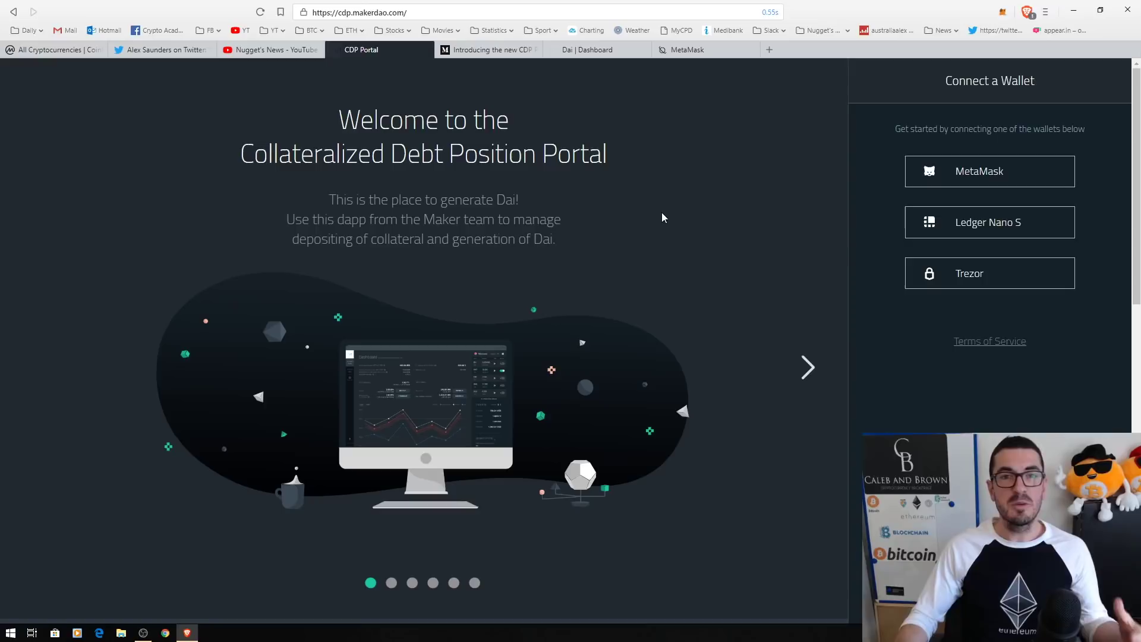
- Switch to the Medium article 'Introducing the new CDP Portal for Single Collateral Dai'
{"action": "left_click", "coordinate": [497, 51]}
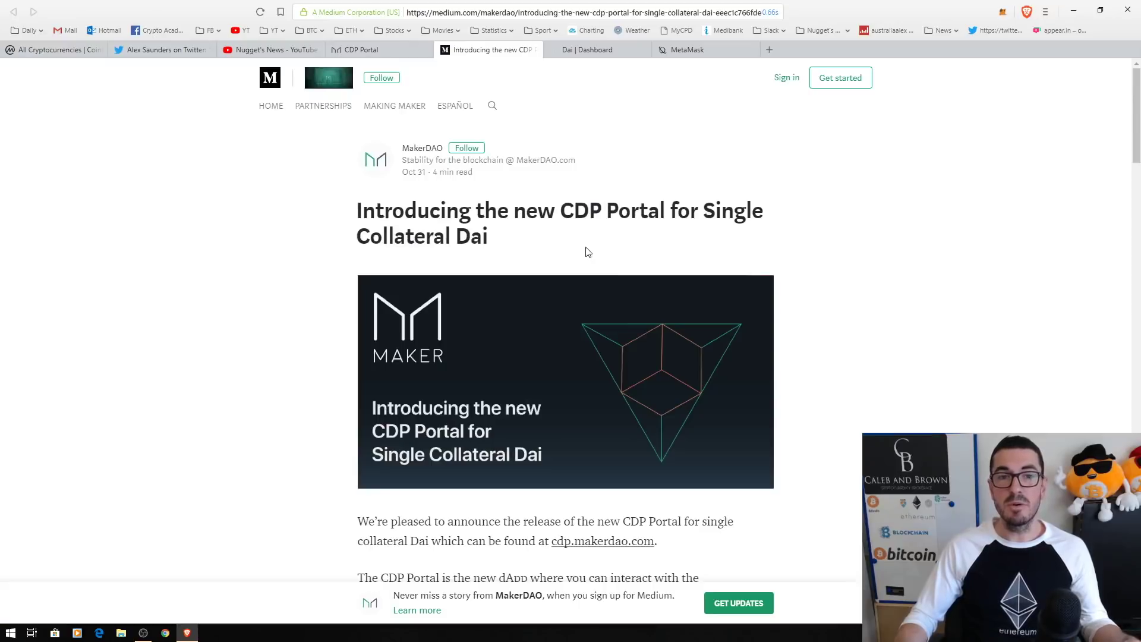
- Open the Dai Explorer dashboard and glance over its Open CDPs table
{"action": "left_click", "coordinate": [623, 52]}
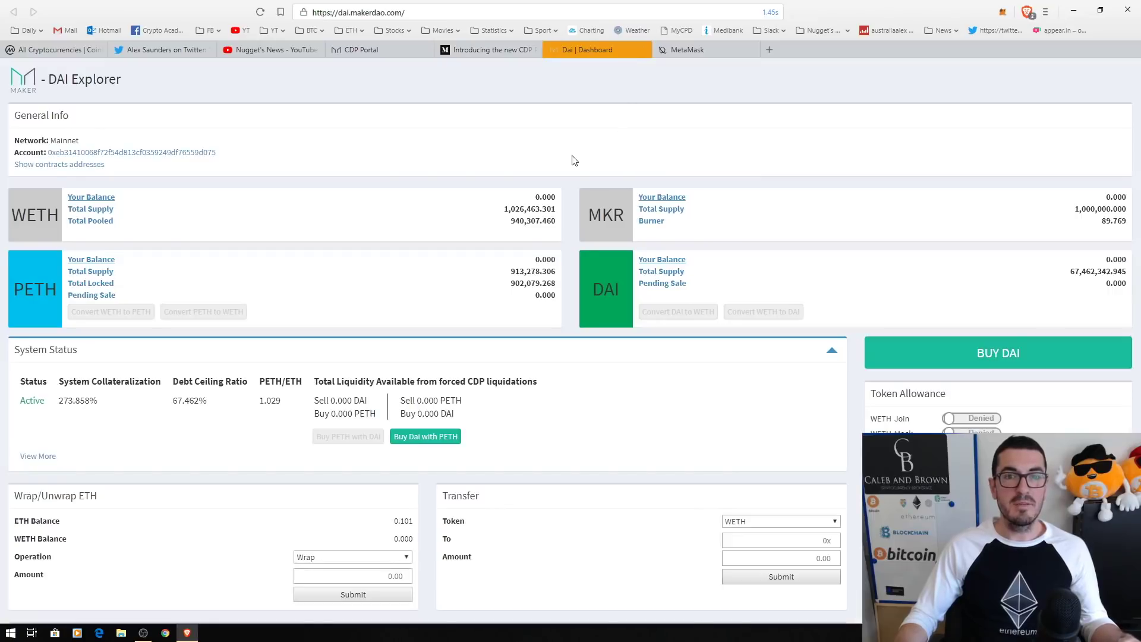
{"action": "scroll", "coordinate": [568, 178], "scroll_direction": "down", "scroll_amount": 6}
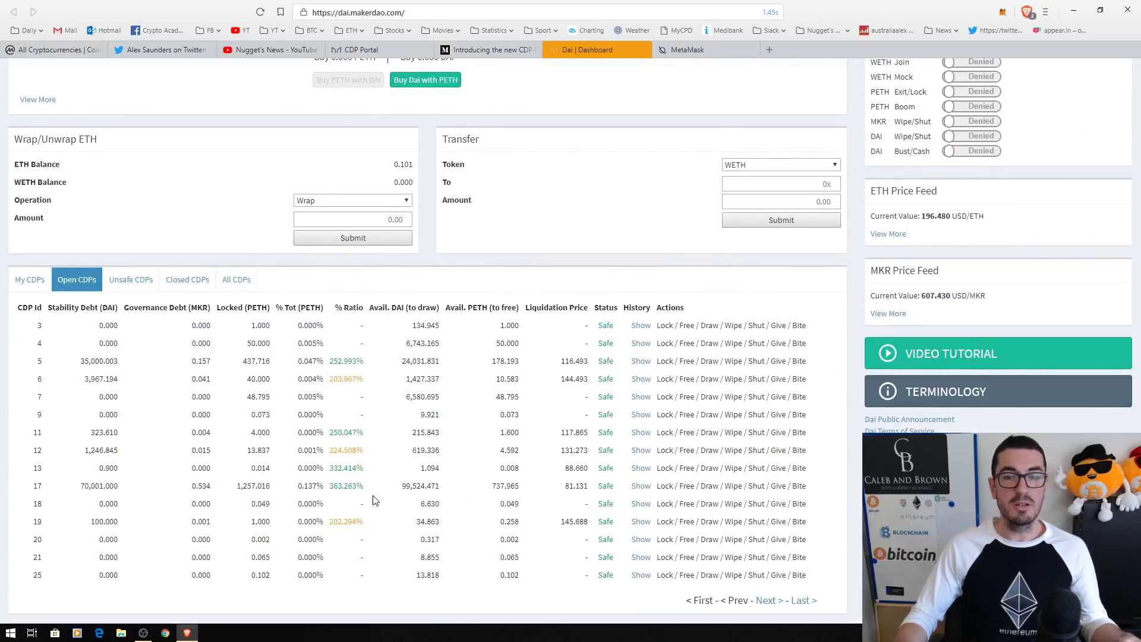
{"action": "scroll", "coordinate": [374, 501], "scroll_direction": "up", "scroll_amount": 6}
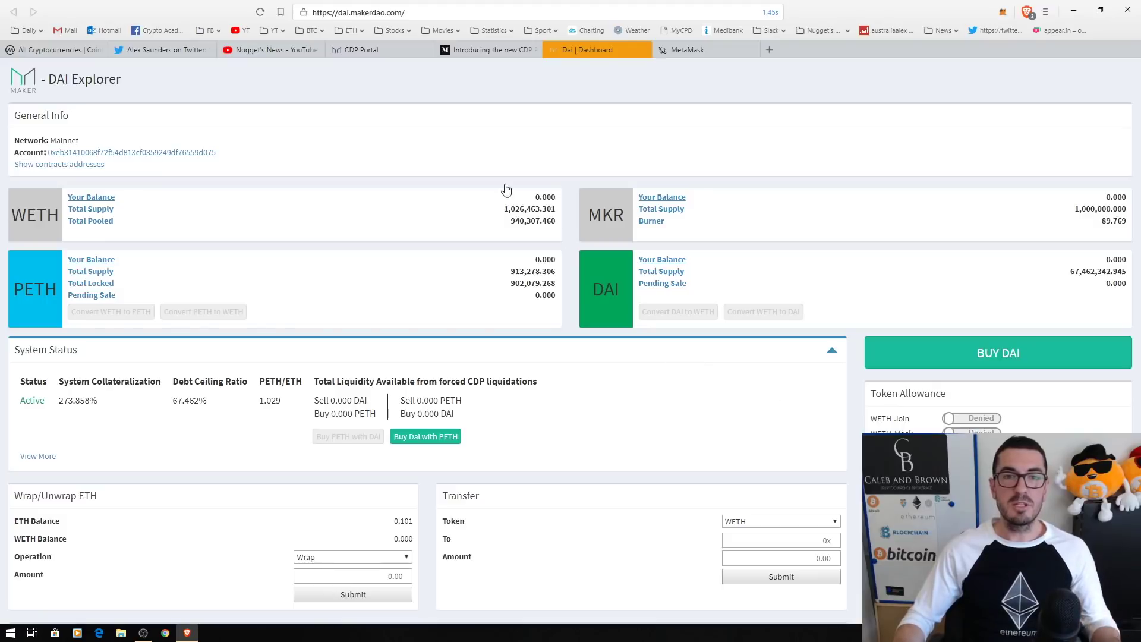
- Cancel the Ledger Nano S connection and check MetaMask's 0.101136 ETH balance before using MetaMask
{"action": "left_click", "coordinate": [393, 48]}
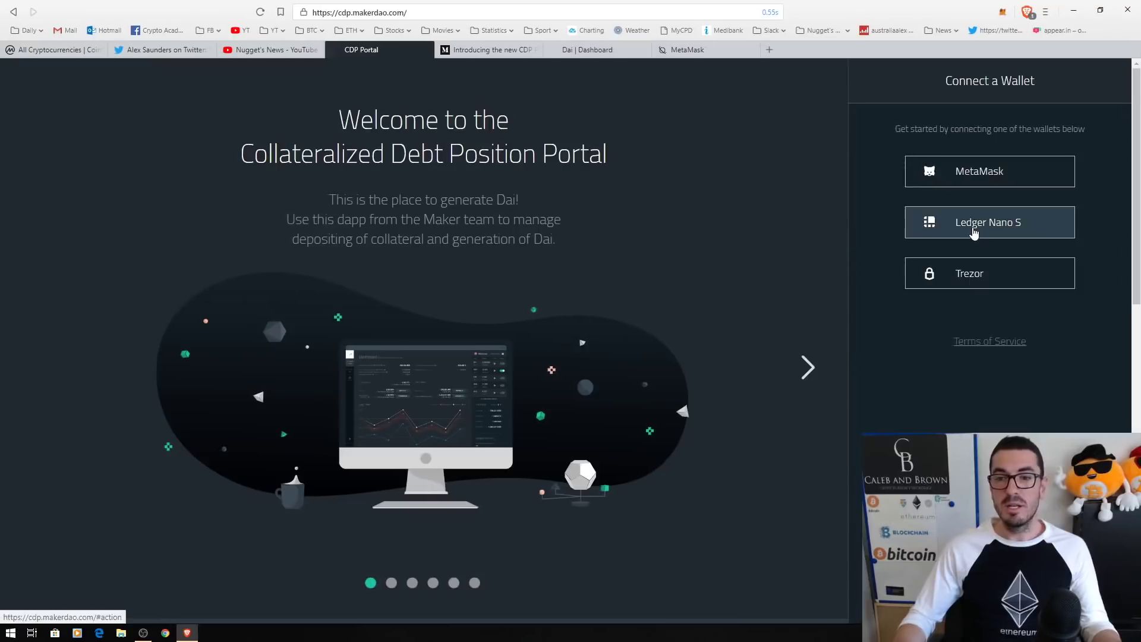
{"action": "left_click", "coordinate": [973, 226]}
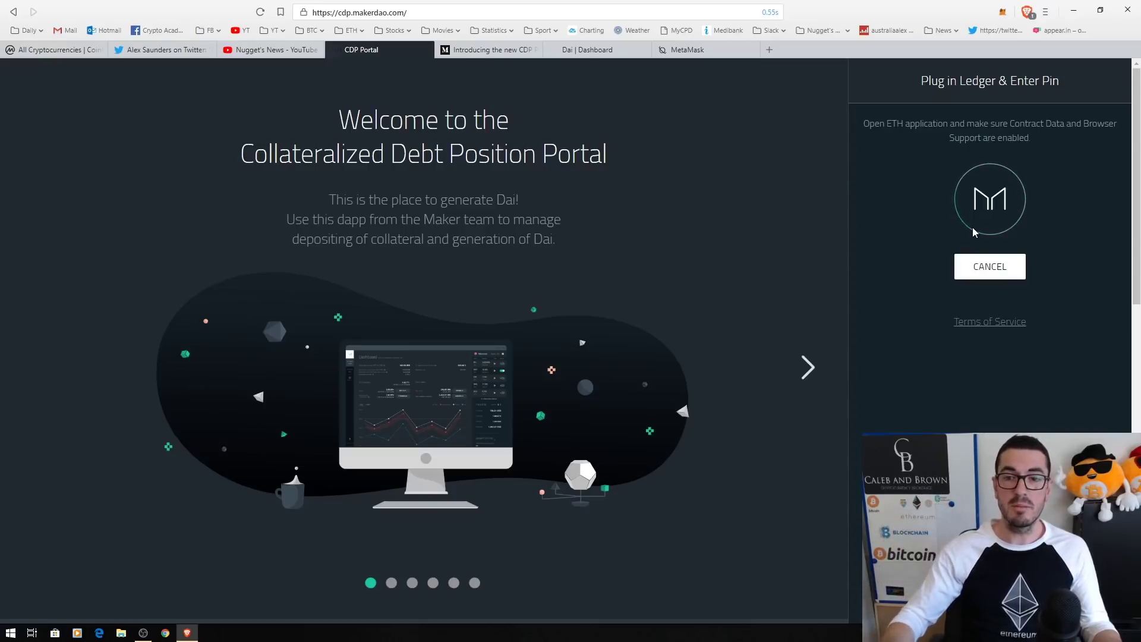
{"action": "left_click", "coordinate": [981, 269]}
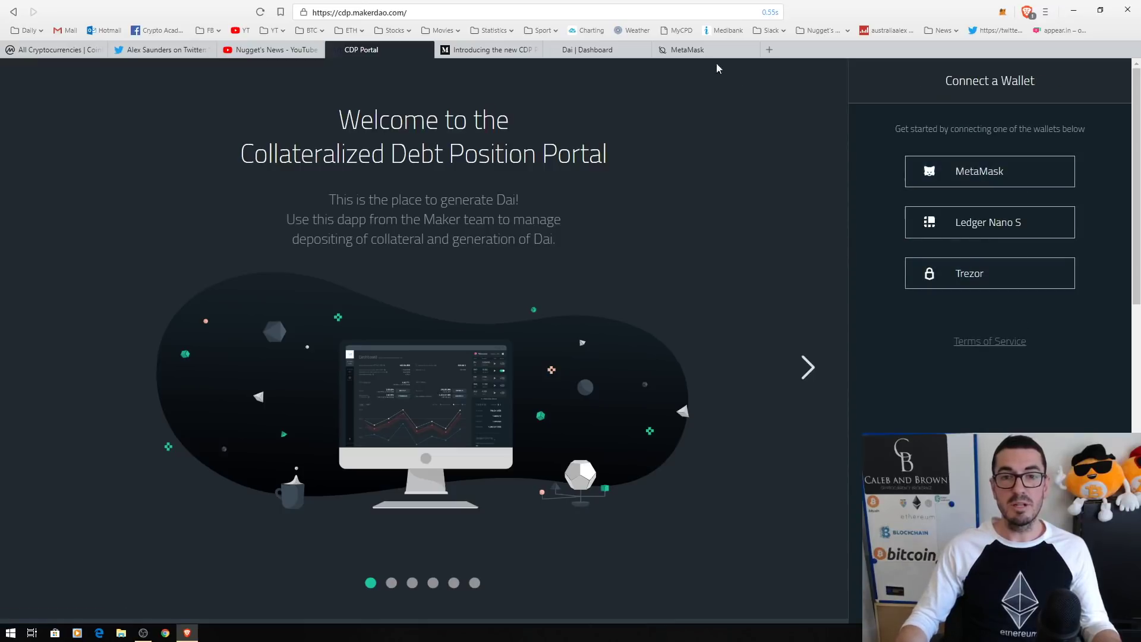
{"action": "left_click", "coordinate": [705, 47]}
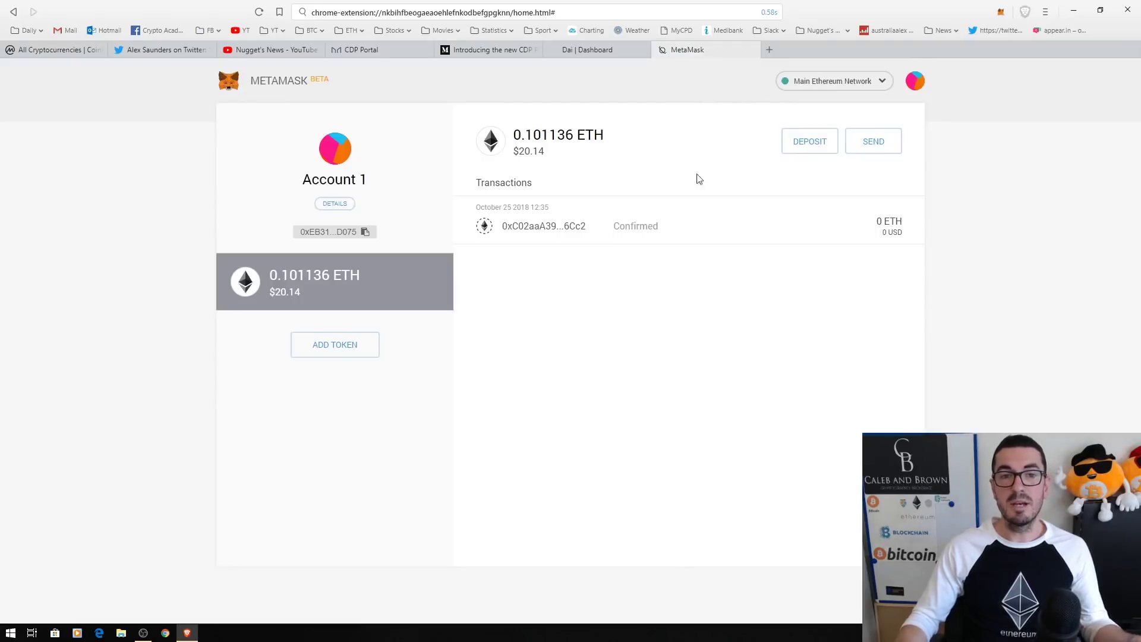
{"action": "left_click", "coordinate": [388, 54]}
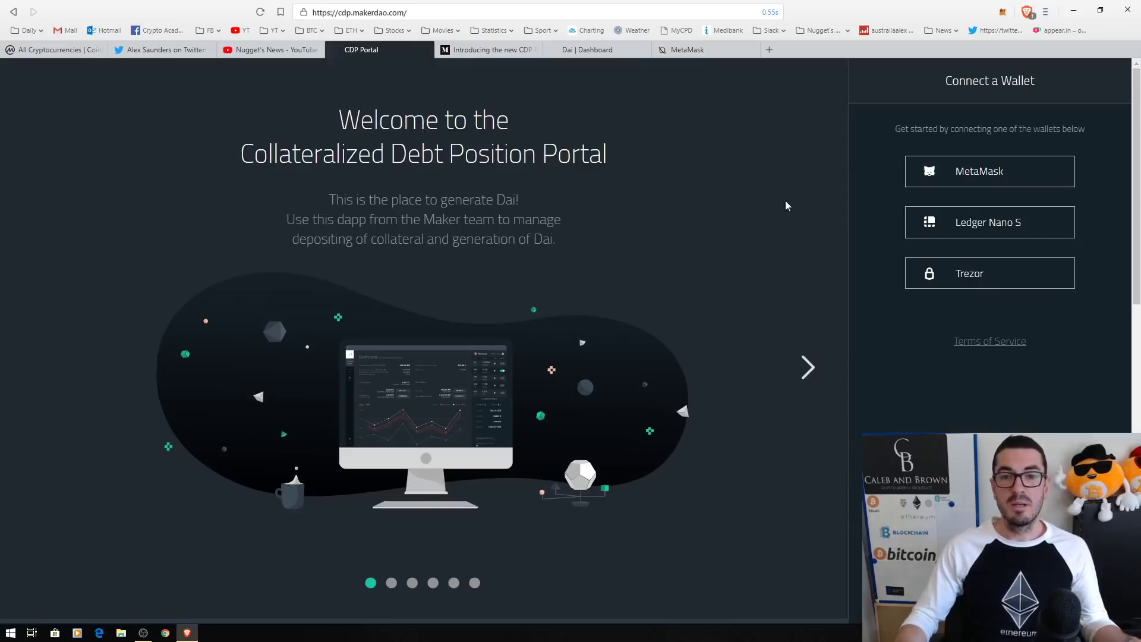
- Connect MetaMask and open the Collateralize & generate DAI form for a new CDP
{"action": "left_click", "coordinate": [1014, 169]}
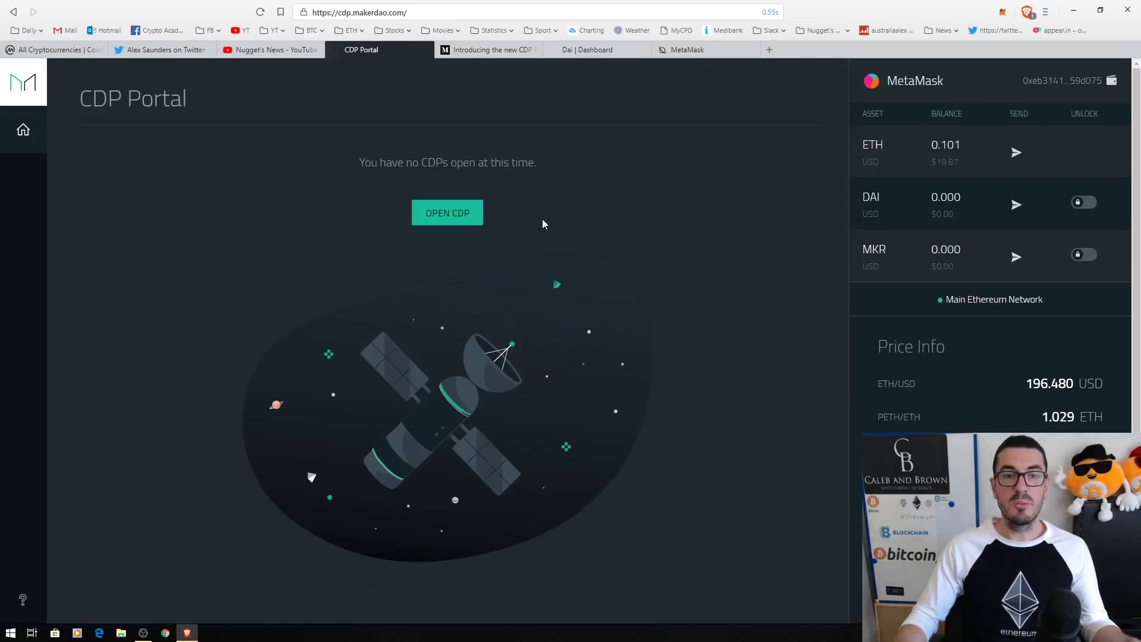
{"action": "left_click", "coordinate": [447, 214]}
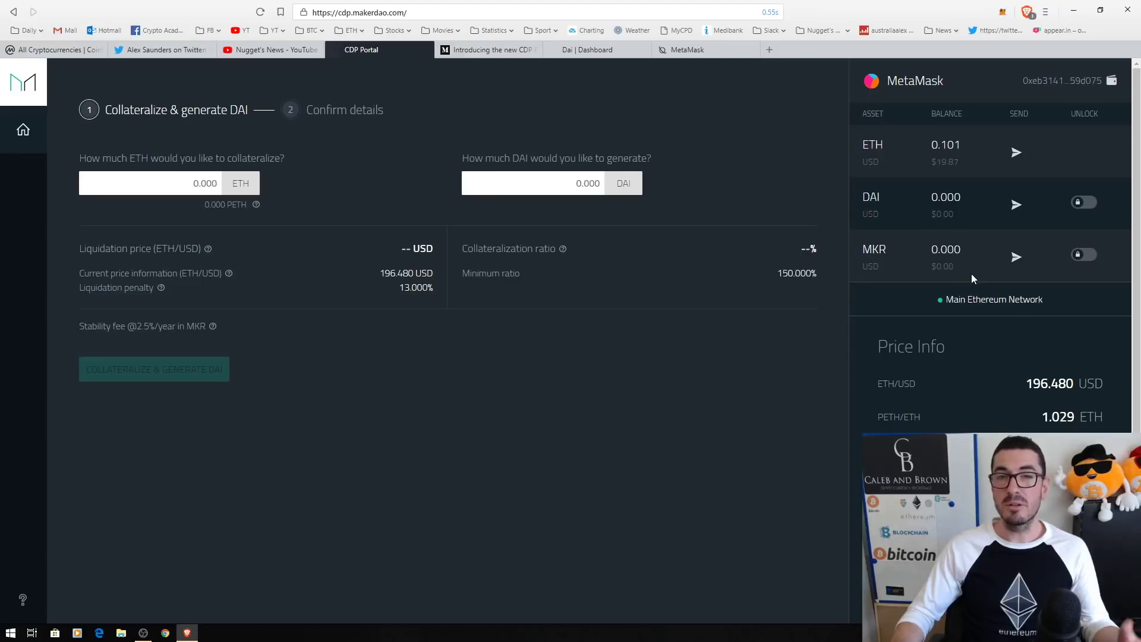
{"action": "scroll", "coordinate": [974, 385], "scroll_direction": "down", "scroll_amount": 3}
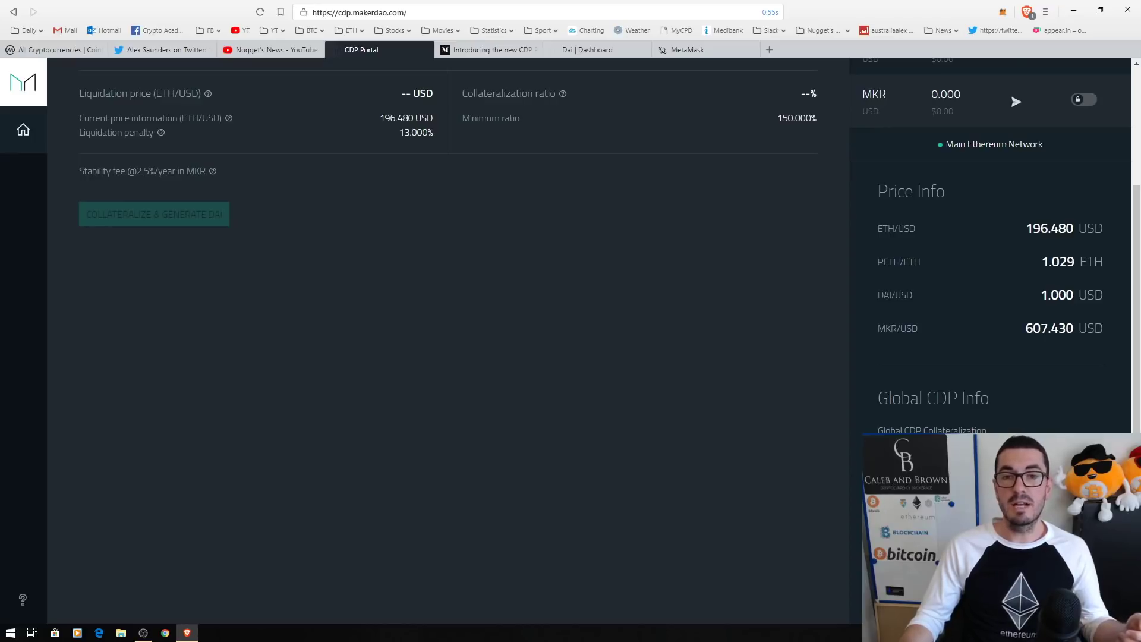
{"action": "scroll", "coordinate": [446, 297], "scroll_direction": "up", "scroll_amount": 3}
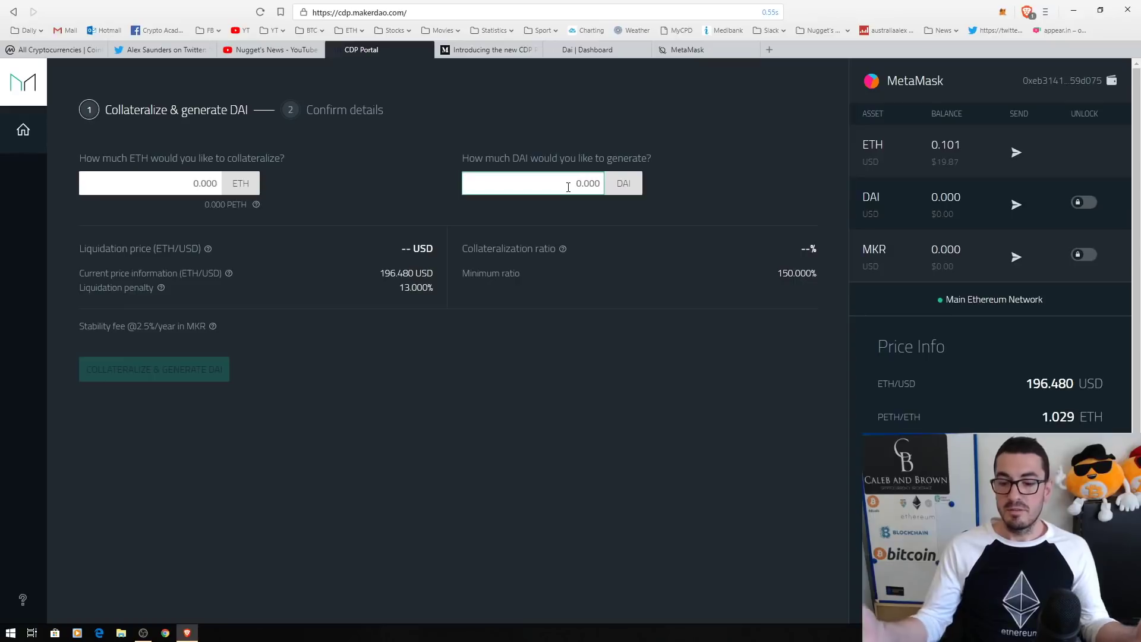
- Enter 5 DAI to generate, noting the 0.038 ETH minimum collateral required
{"action": "type", "text": "5"}
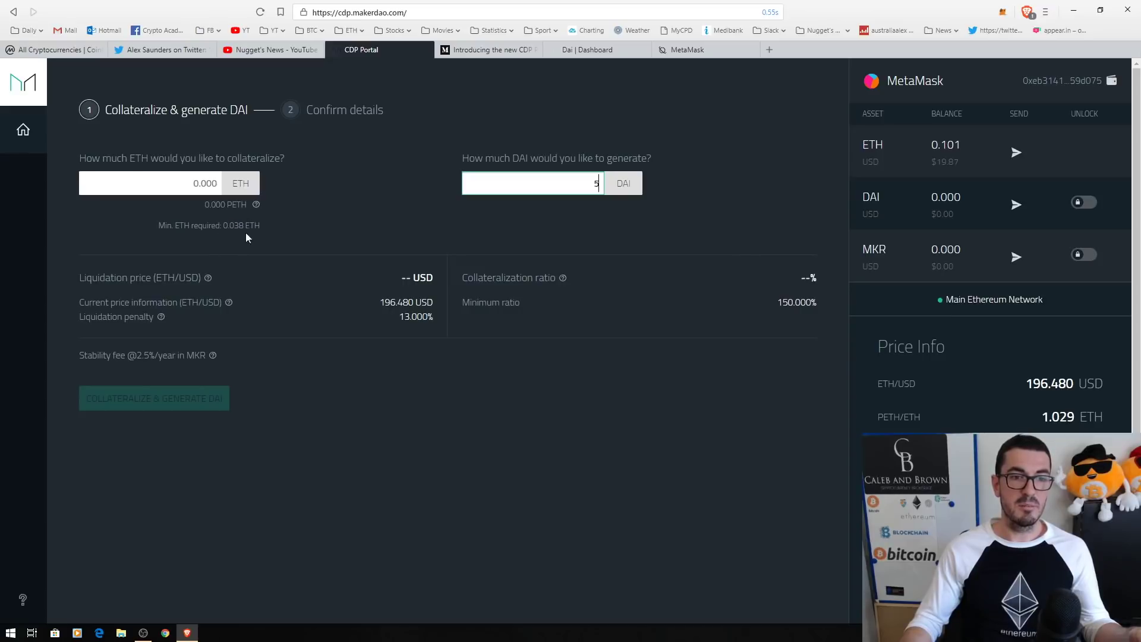
{"action": "mouse_move", "coordinate": [243, 234]}
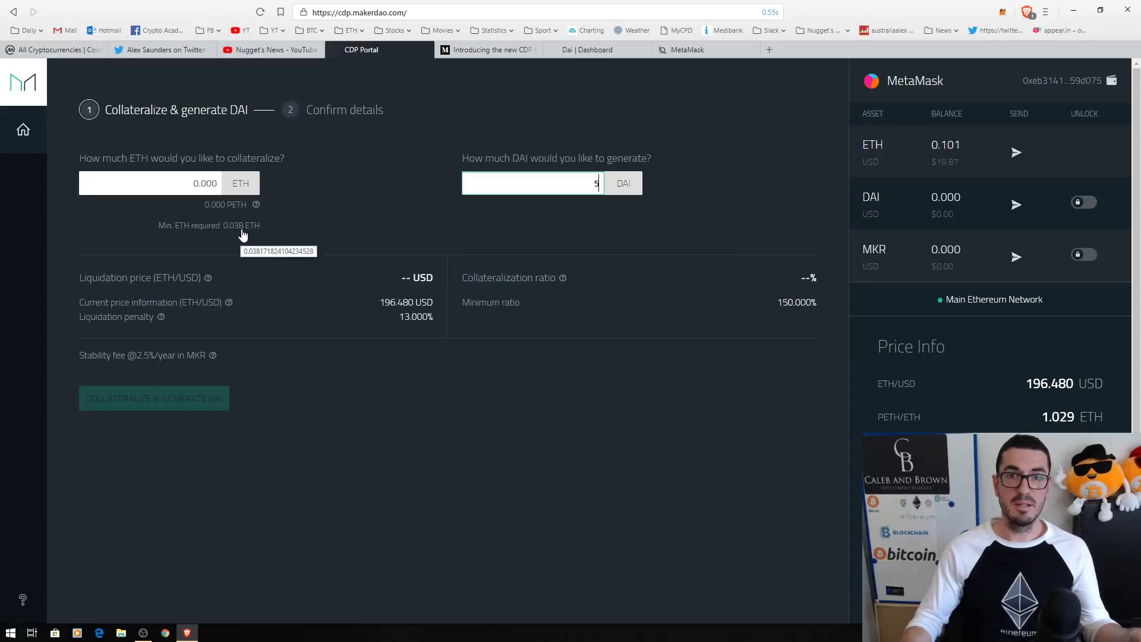
{"action": "left_click", "coordinate": [190, 181]}
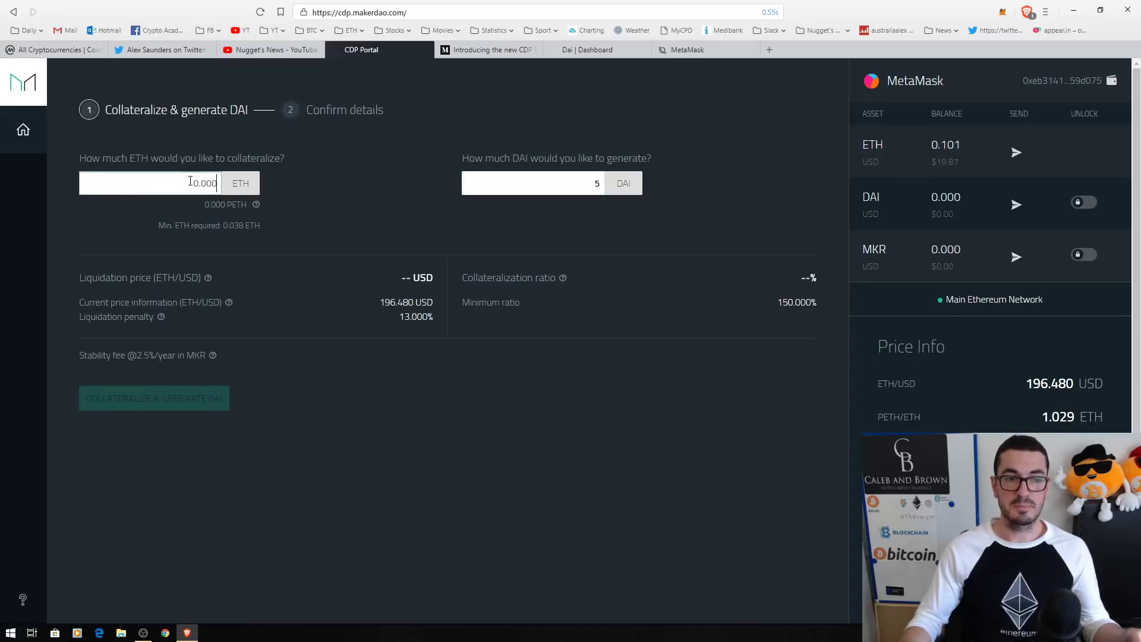
- Enter 0.05 ETH collateral, giving a 196.479% ratio and 150.000 USD liquidation price
{"action": "type", "text": "0."}
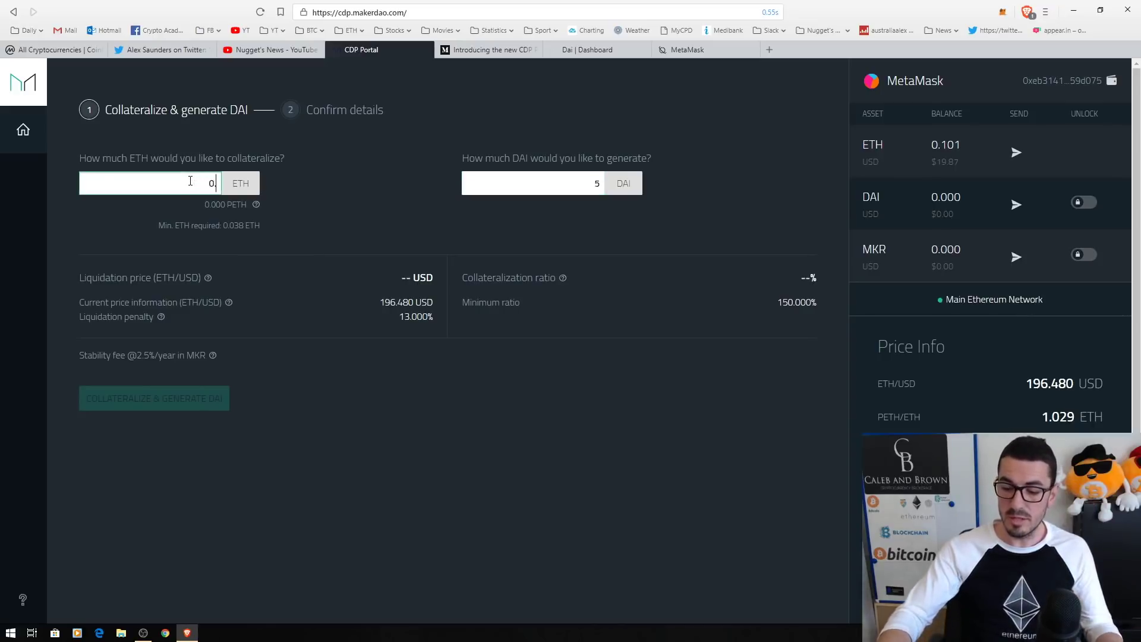
{"action": "type", "text": "05"}
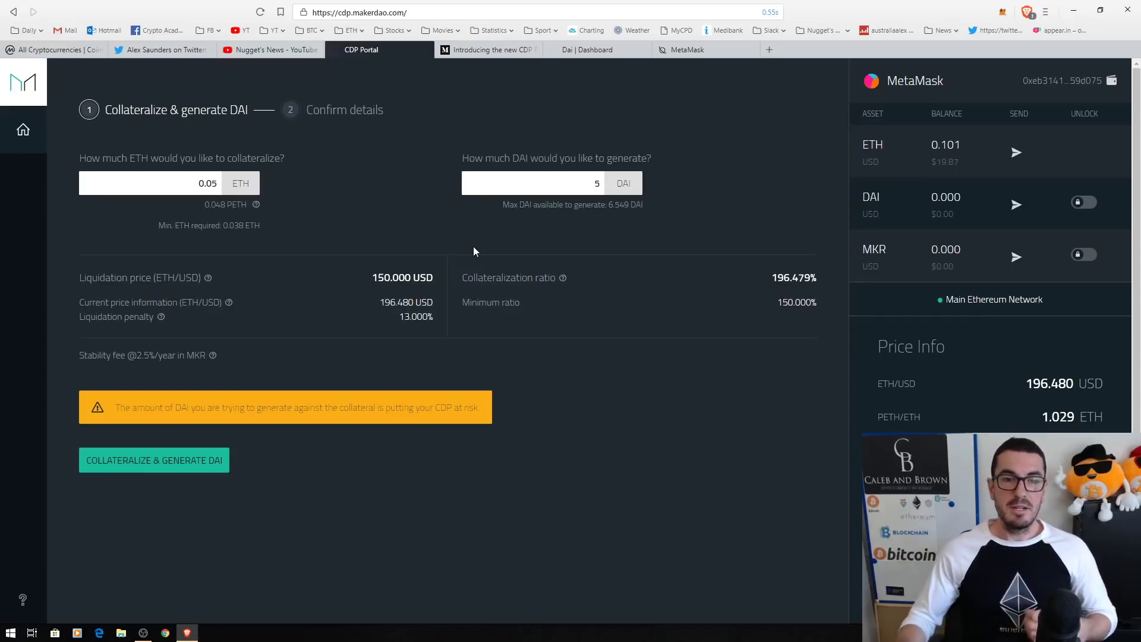
- Change the collateral to 0.09 ETH, raising the ratio to 353.663%
{"action": "left_click_drag", "start_coordinate": [212, 183], "coordinate": [219, 181]}
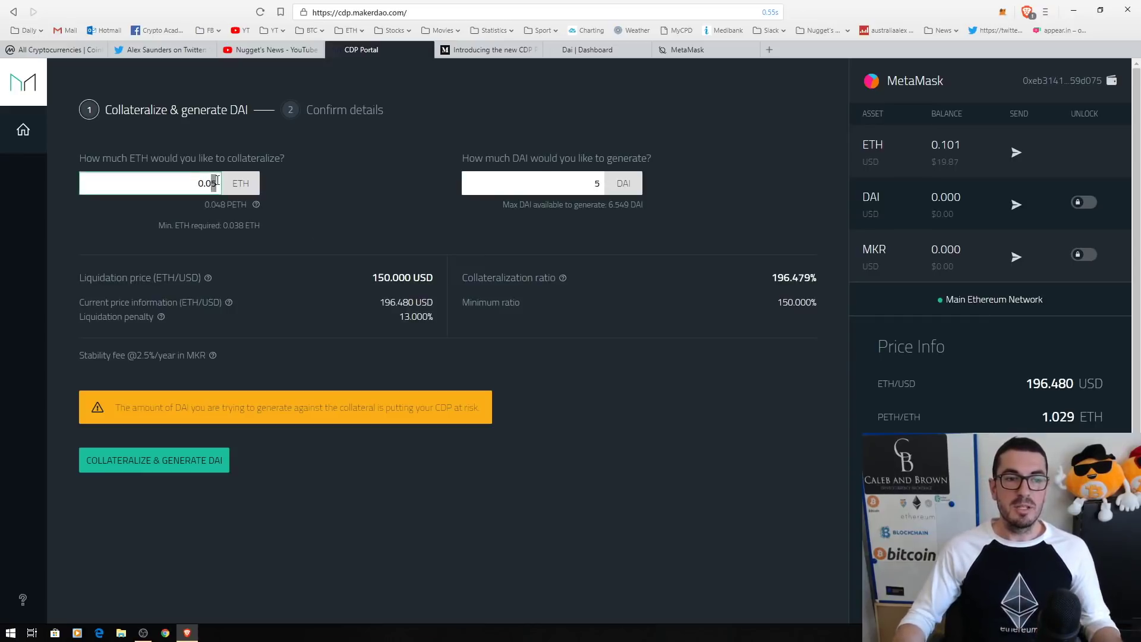
{"action": "type", "text": "9"}
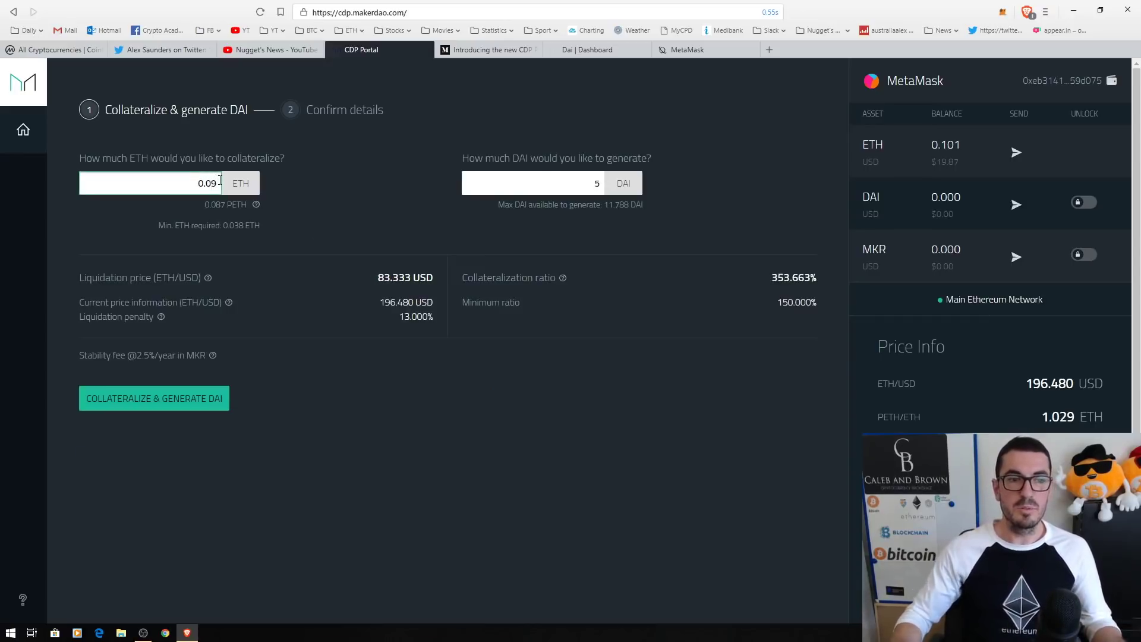
{"action": "left_click", "coordinate": [301, 199]}
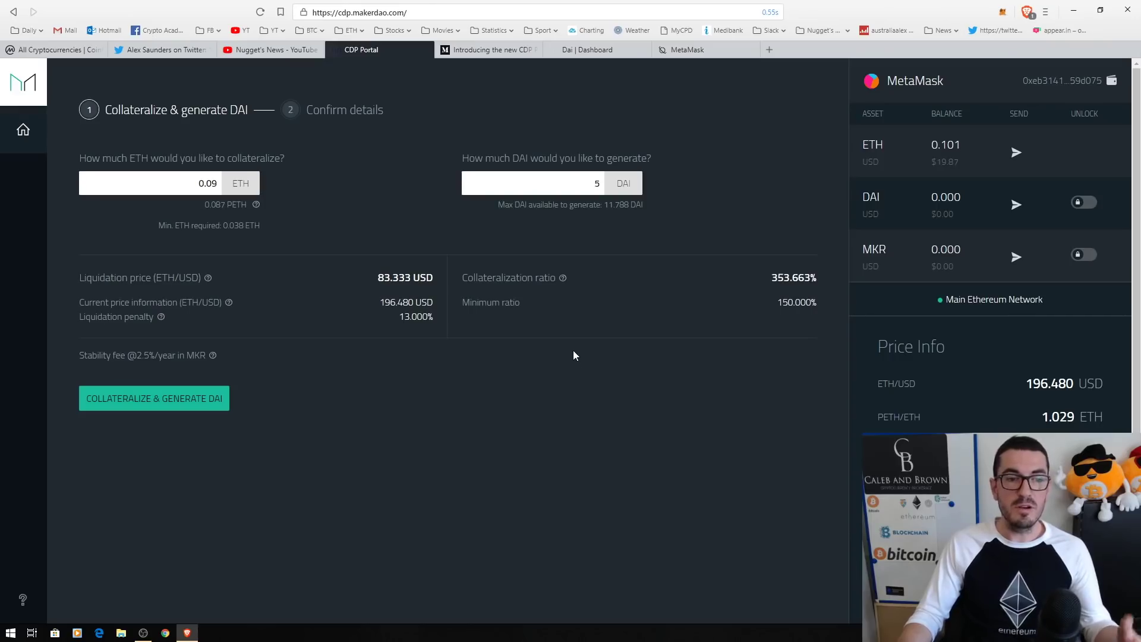
- Go to Confirm details, accept the Terms of Service and expand the seven automated creation steps
{"action": "left_click", "coordinate": [155, 401]}
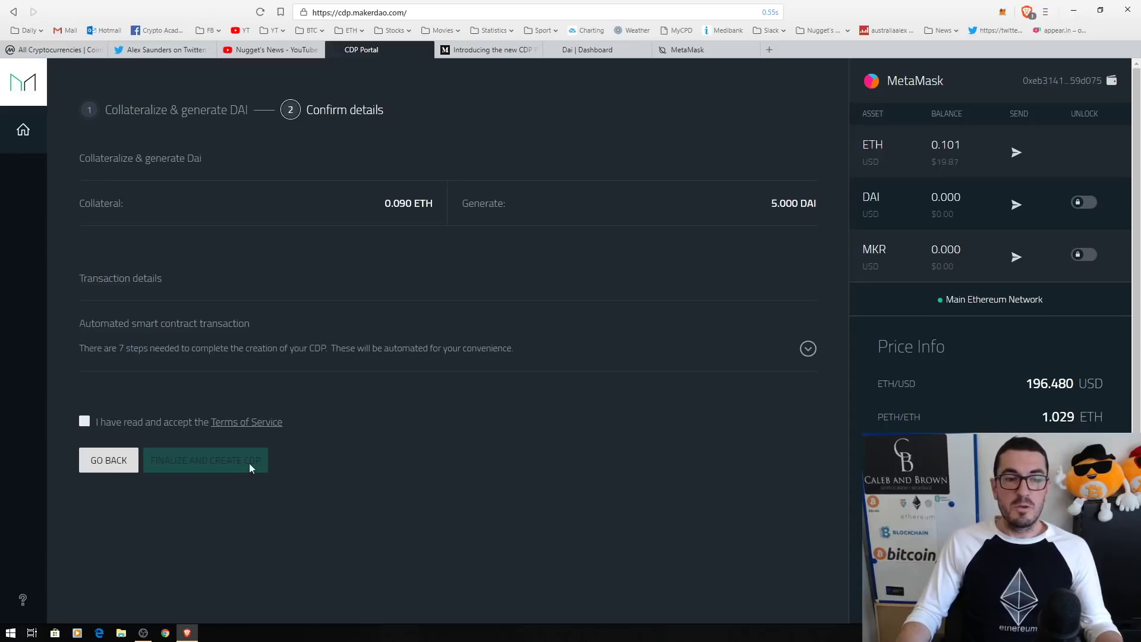
{"action": "left_click", "coordinate": [84, 422]}
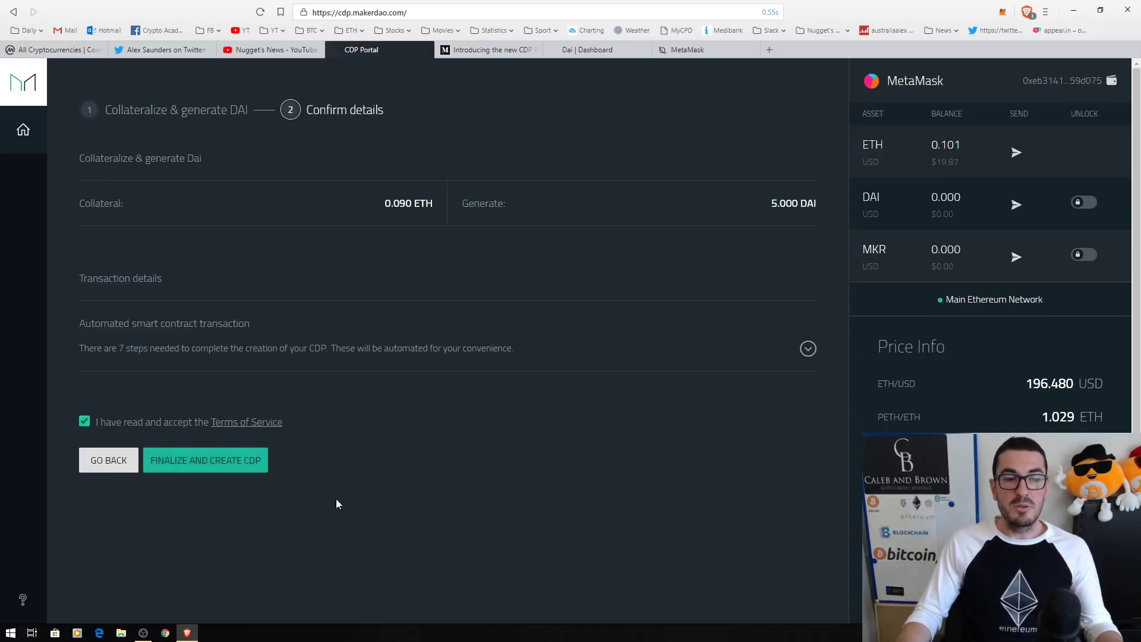
{"action": "left_click", "coordinate": [808, 350]}
{"action": "scroll", "coordinate": [795, 360], "scroll_direction": "down", "scroll_amount": 3}
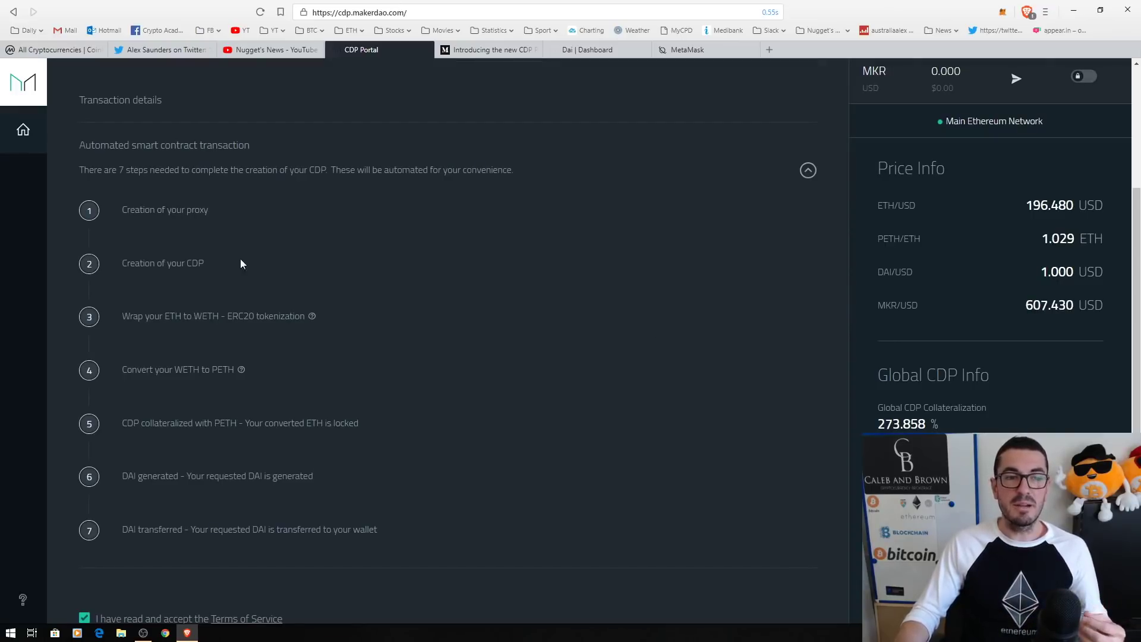
{"action": "scroll", "coordinate": [235, 321], "scroll_direction": "down", "scroll_amount": 1}
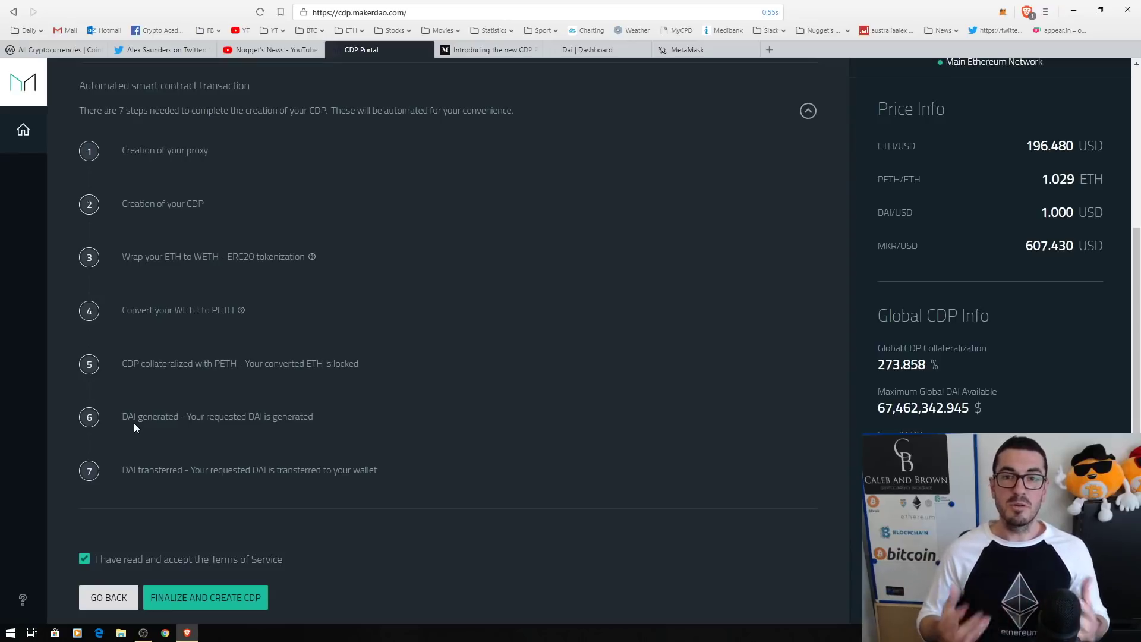
{"action": "scroll", "coordinate": [141, 420], "scroll_direction": "down", "scroll_amount": 1}
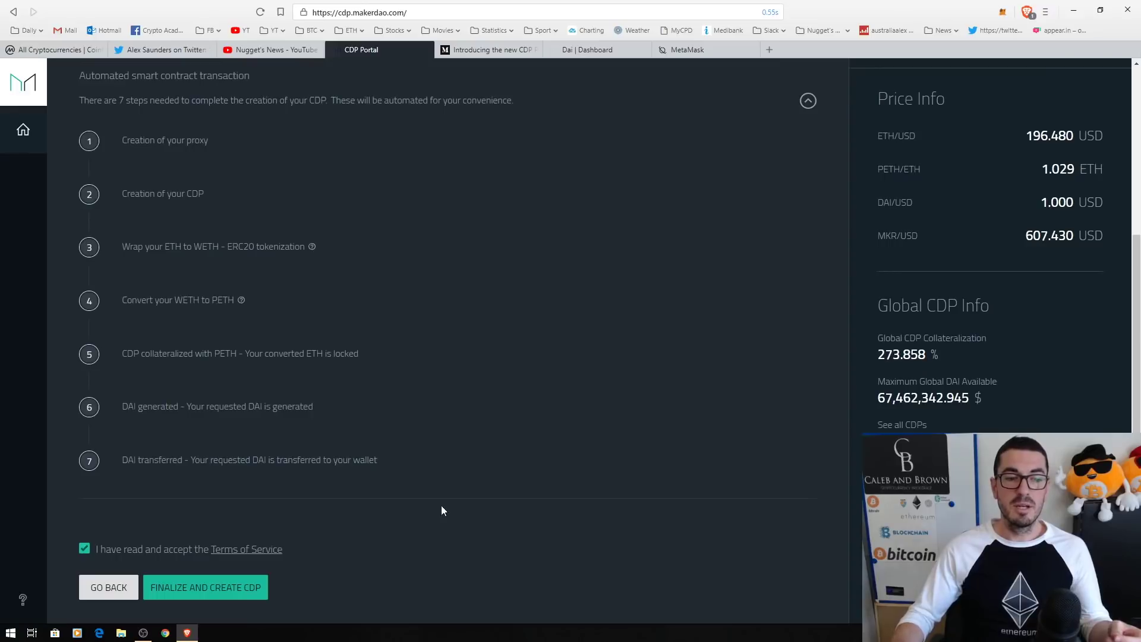
- Finalize the CDP and confirm the 0.09 ETH transaction in MetaMask
{"action": "left_click", "coordinate": [202, 593]}
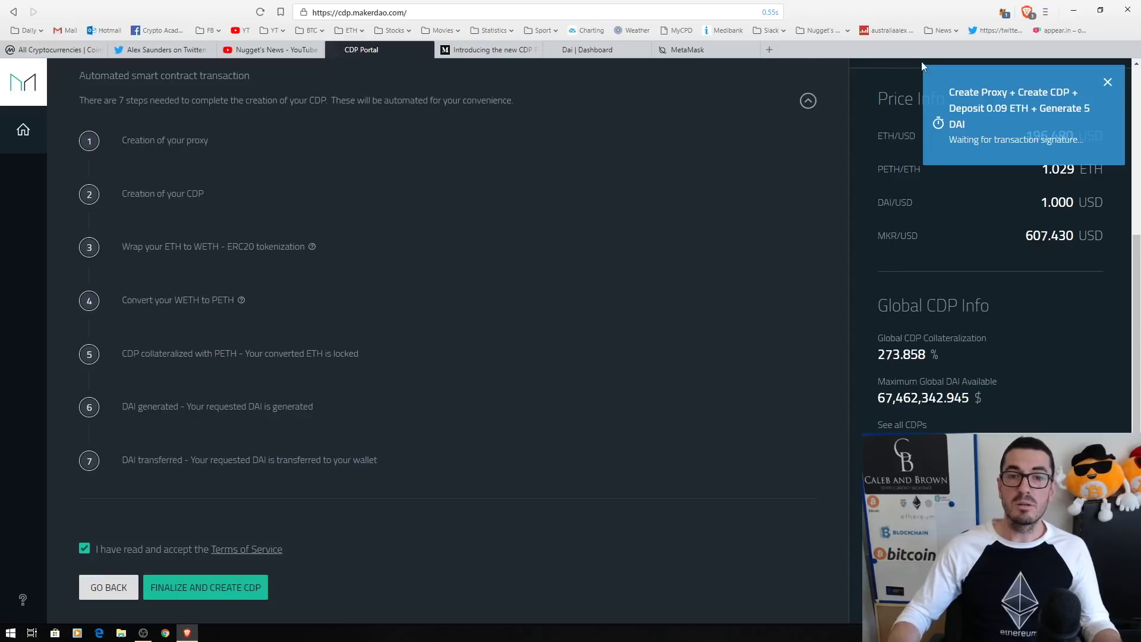
{"action": "left_click", "coordinate": [713, 52]}
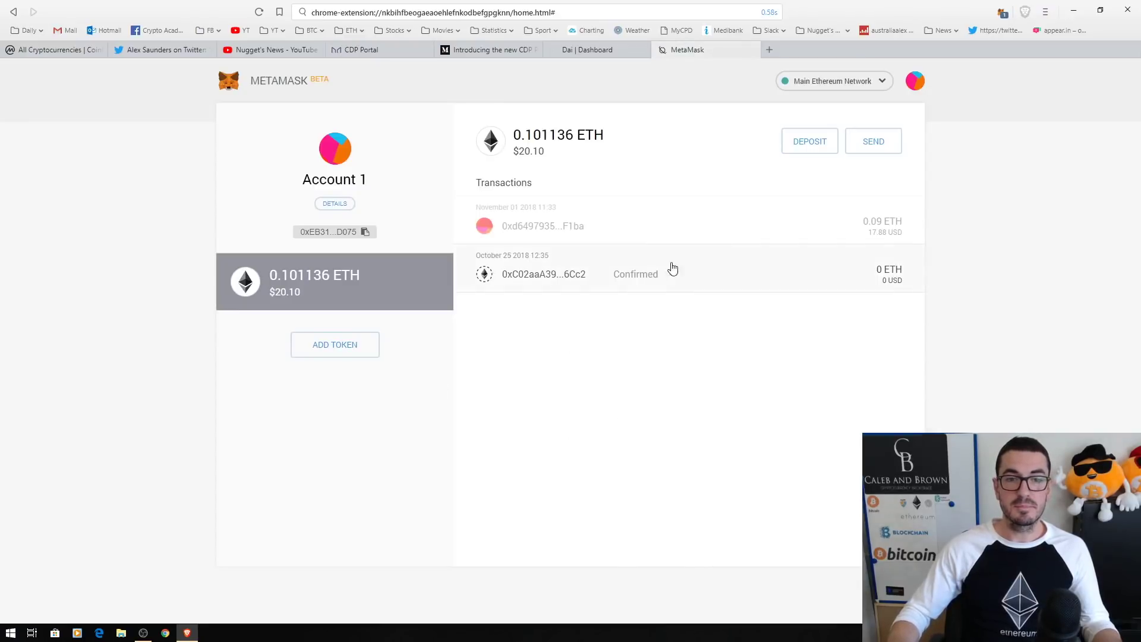
{"action": "left_click", "coordinate": [623, 226]}
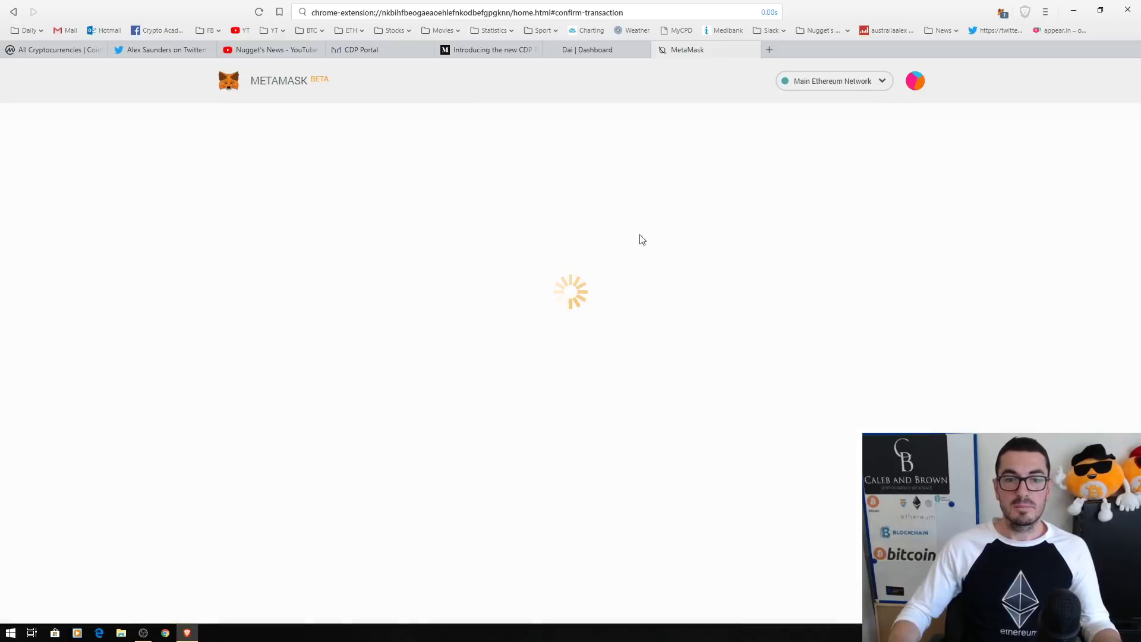
{"action": "left_click", "coordinate": [625, 420]}
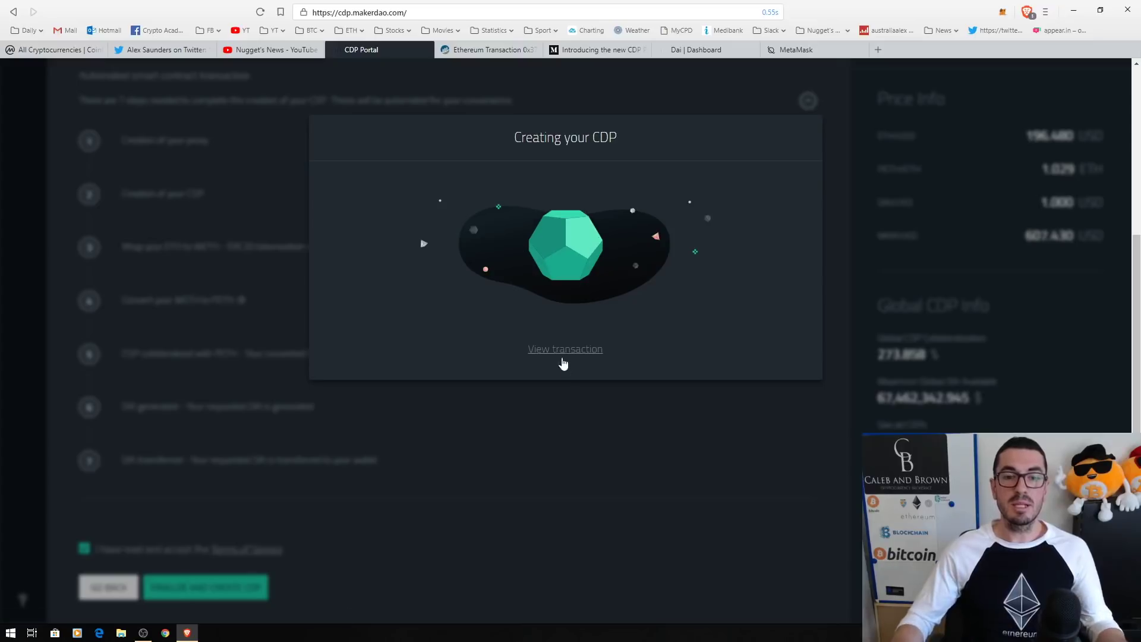
- Open the CDP creation transaction on Etherscan
{"action": "left_click", "coordinate": [490, 50]}
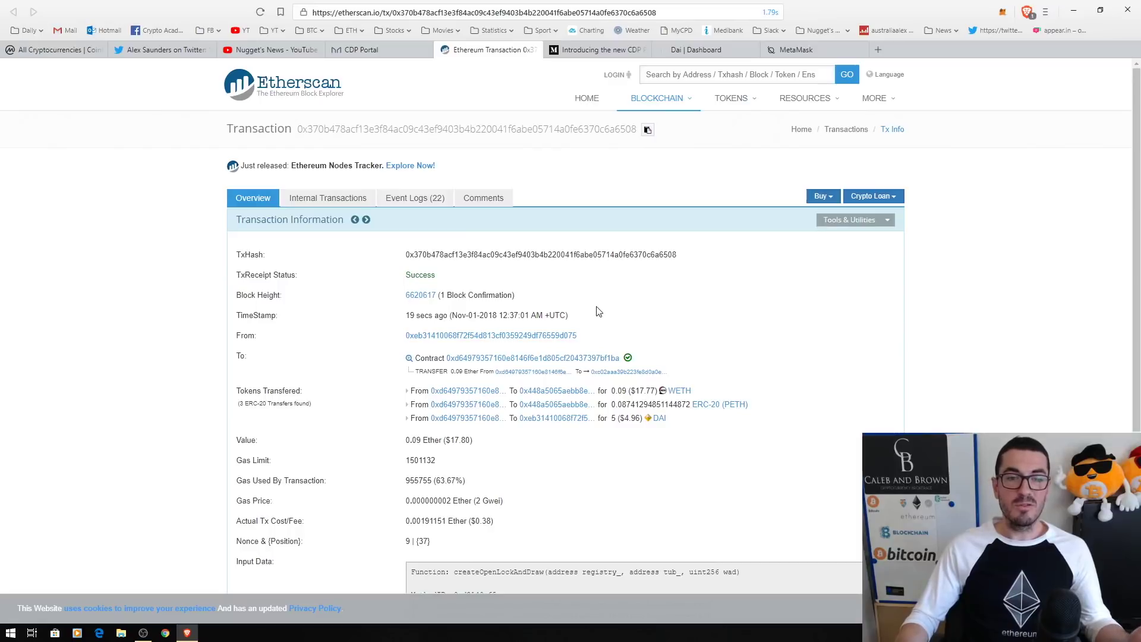
- Return to the CDP Portal dashboard showing the new CDP: 0.090 ETH collateral, 5 DAI generated
{"action": "left_click", "coordinate": [394, 53]}
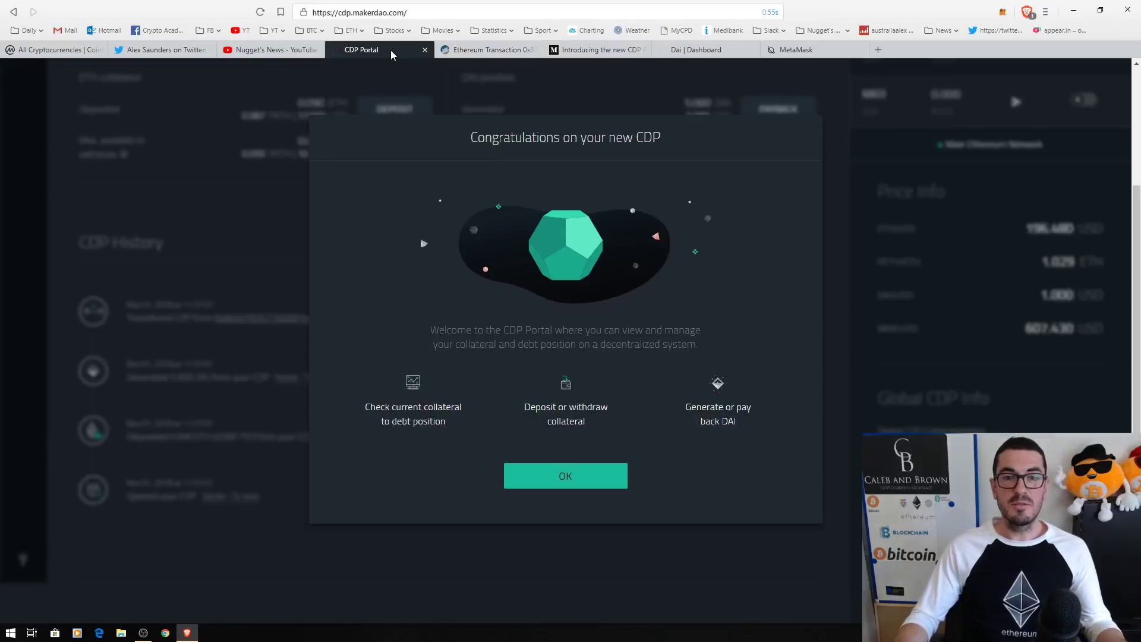